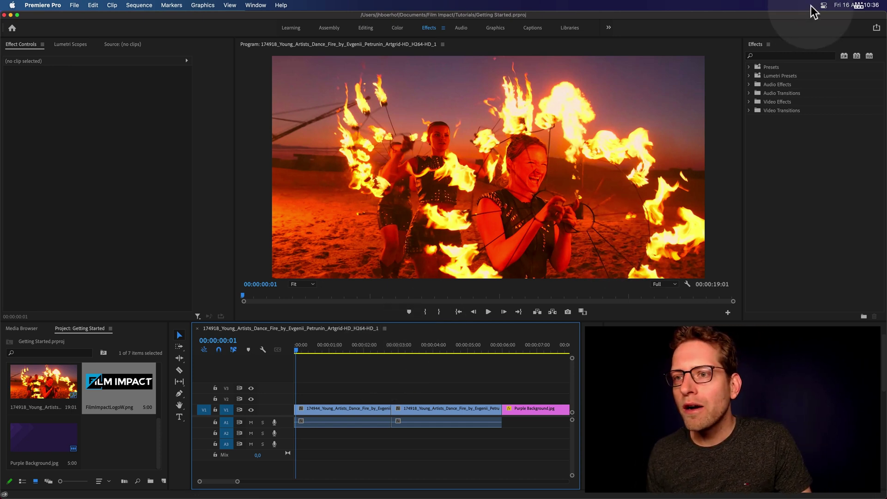
Step: Expand the Video Transitions category in the effects list and look over its Film Impact folders
{"action": "left_click", "coordinate": [758, 43]}
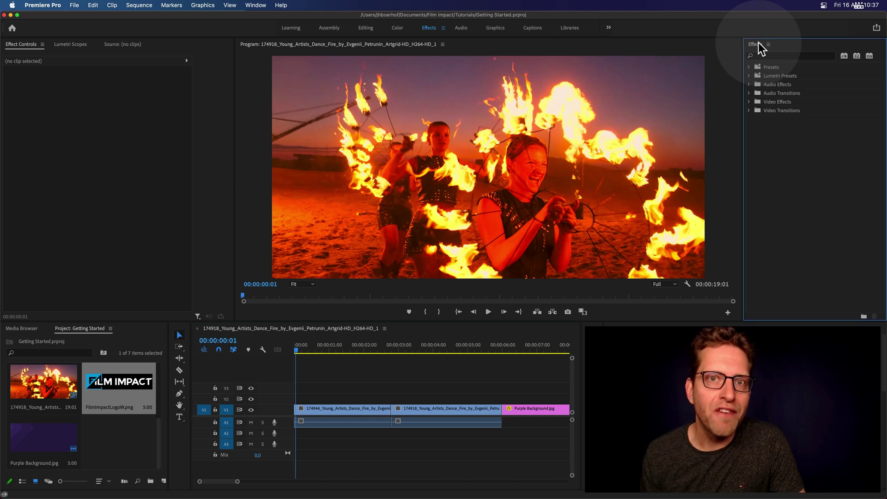
{"action": "left_click", "coordinate": [748, 111]}
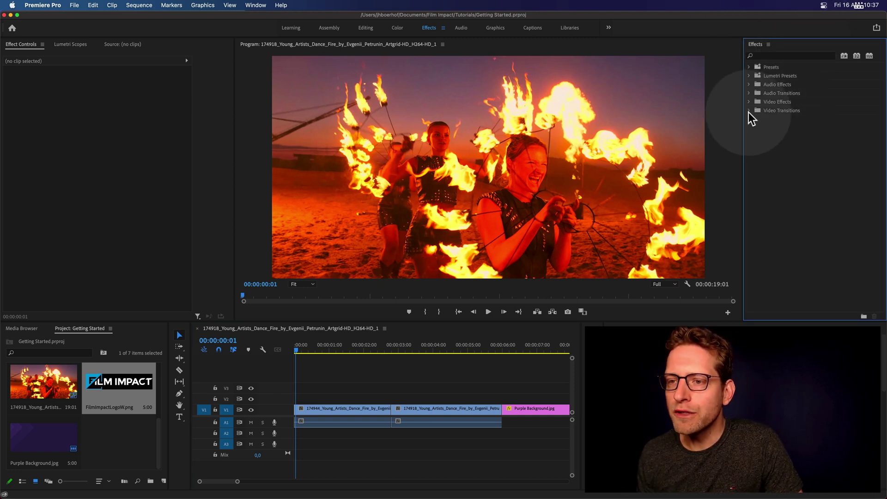
{"action": "left_click", "coordinate": [788, 146]}
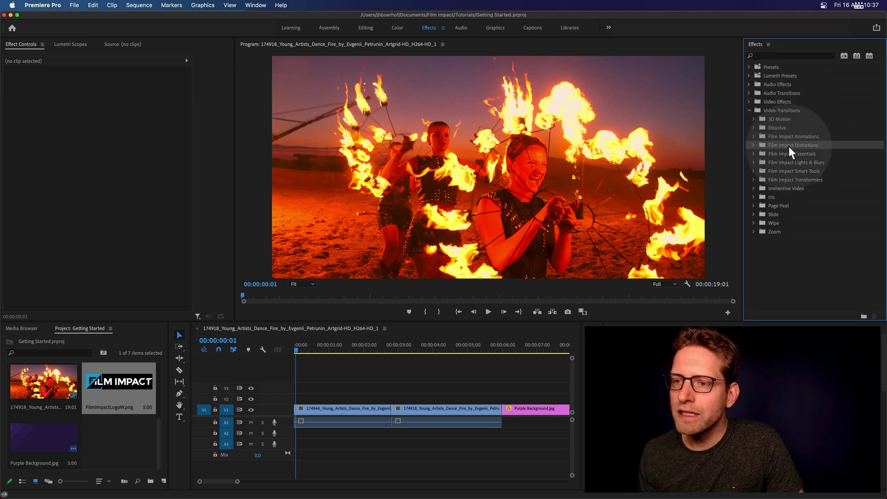
{"action": "left_click", "coordinate": [786, 153]}
{"action": "left_click", "coordinate": [788, 162]}
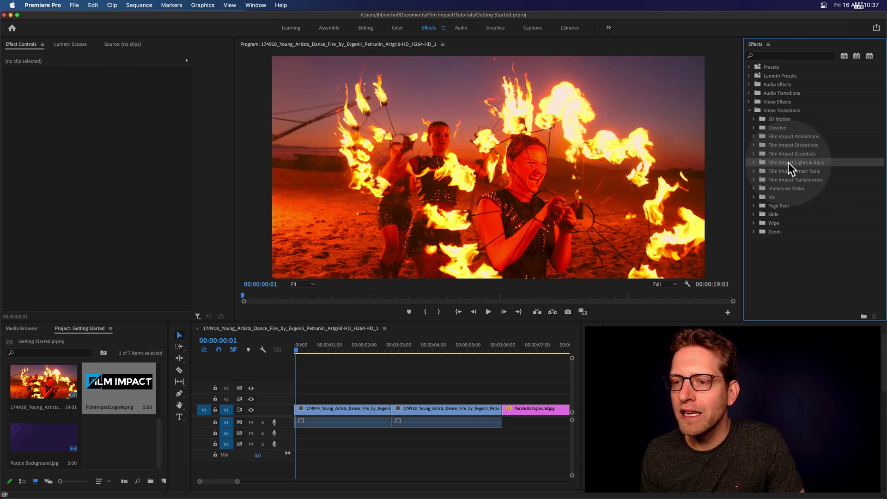
{"action": "left_click", "coordinate": [787, 169]}
{"action": "left_click", "coordinate": [783, 179]}
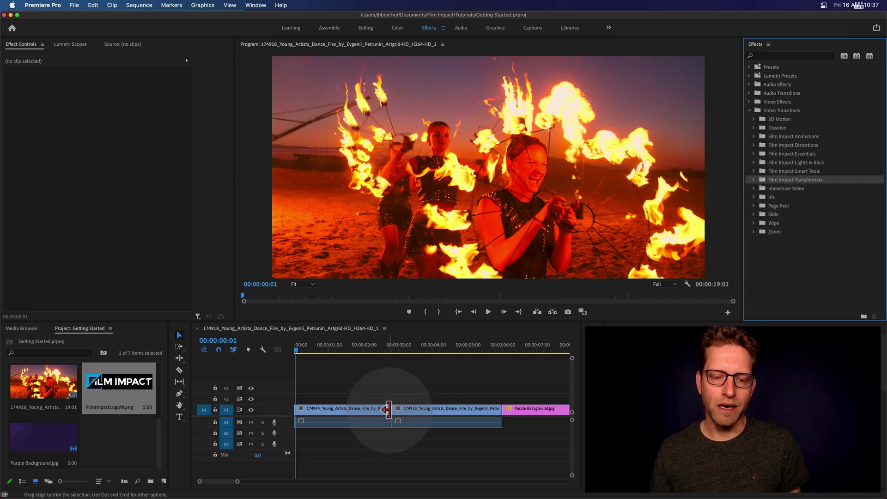
Step: Apply the FI: Glow Impacts transition from Film Impact Lights & Blurs to the cut between the two fire-dance clips
{"action": "left_click", "coordinate": [364, 443]}
{"action": "left_click_drag", "start_coordinate": [314, 346], "coordinate": [359, 347]}
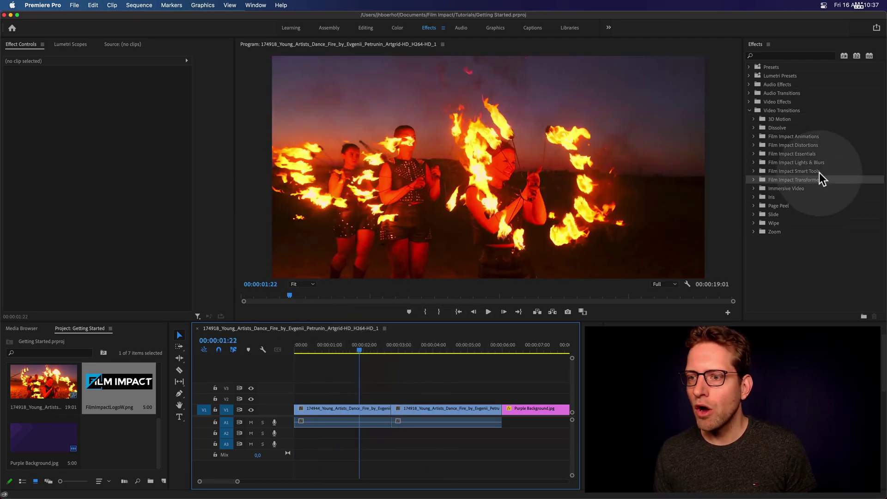
{"action": "left_click", "coordinate": [754, 162]}
{"action": "left_click", "coordinate": [787, 197]}
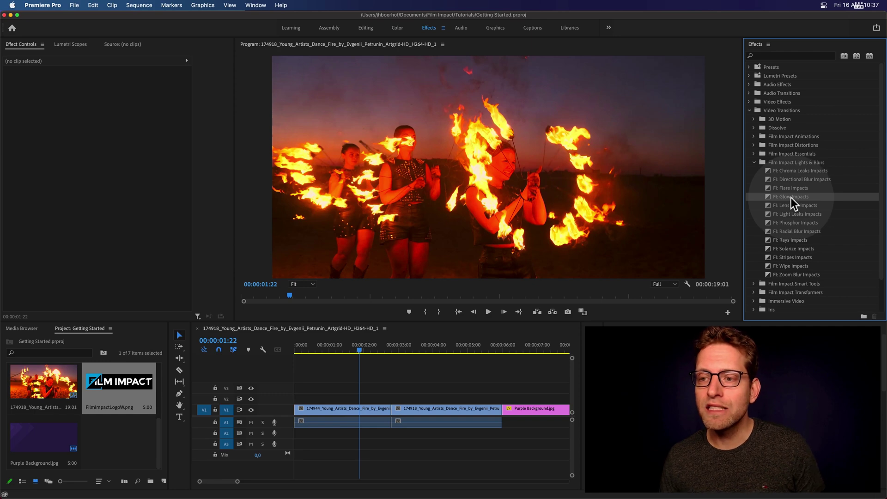
{"action": "left_click_drag", "start_coordinate": [791, 197], "coordinate": [391, 412]}
Step: Play back the Glow Impacts transition and park the playhead within it at 00:00:02:17
{"action": "key", "text": "space"}
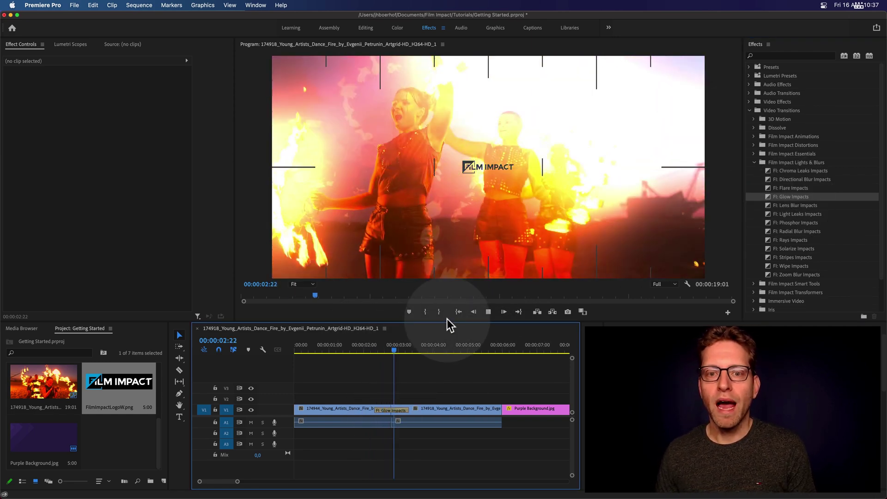
{"action": "key", "text": "space"}
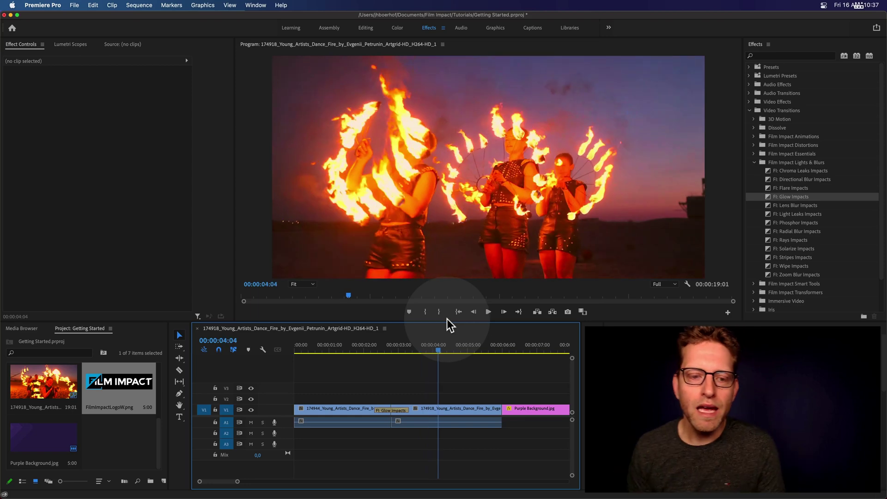
{"action": "left_click", "coordinate": [387, 350]}
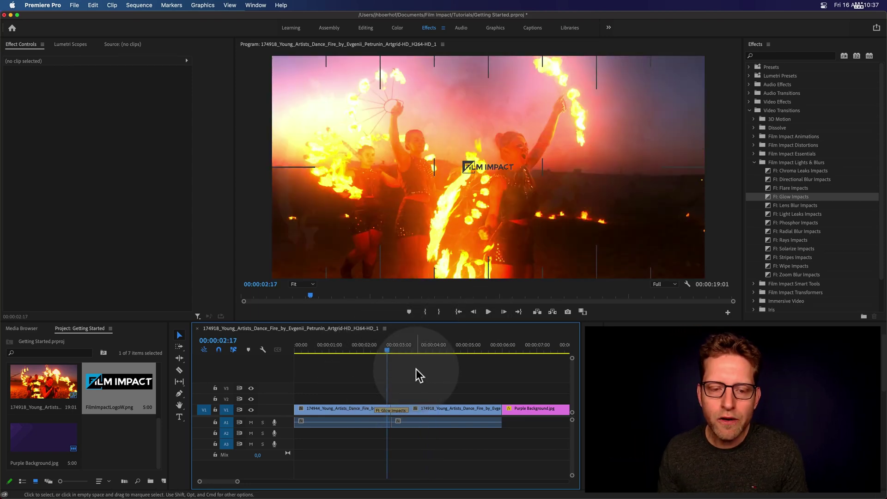
Step: Select the Glow Impacts transition on the timeline and open the Film Impact Control Center from its 45-day free access option
{"action": "left_click", "coordinate": [404, 411]}
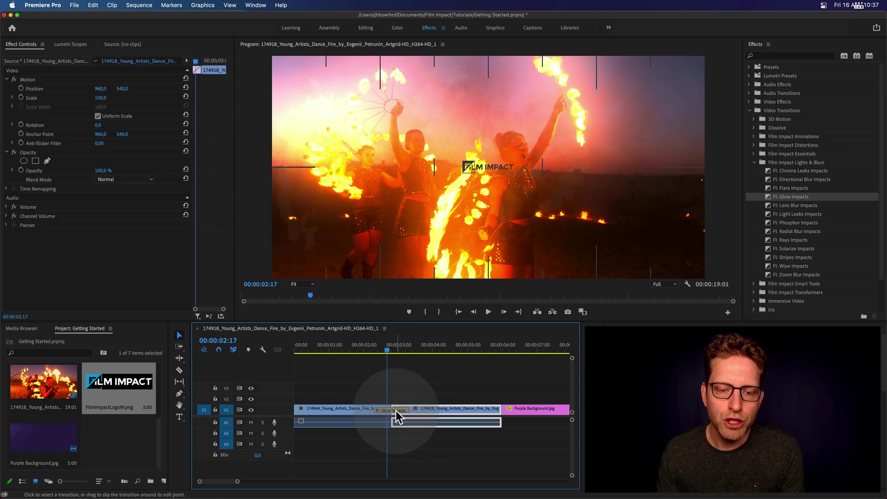
{"action": "left_click", "coordinate": [395, 410]}
{"action": "left_click", "coordinate": [16, 48]}
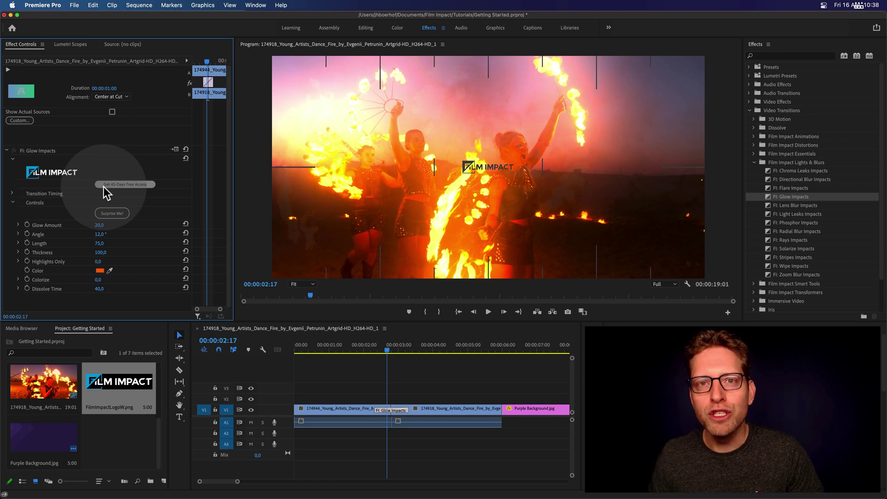
{"action": "left_click", "coordinate": [129, 183]}
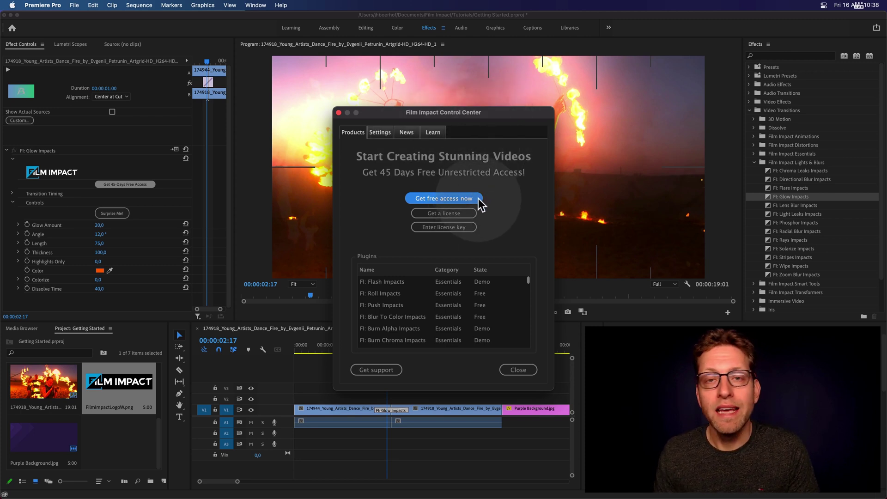
Step: Activate Film Impact by pasting the license key, then close the Control Center and dismiss the restart notice
{"action": "left_click", "coordinate": [469, 227]}
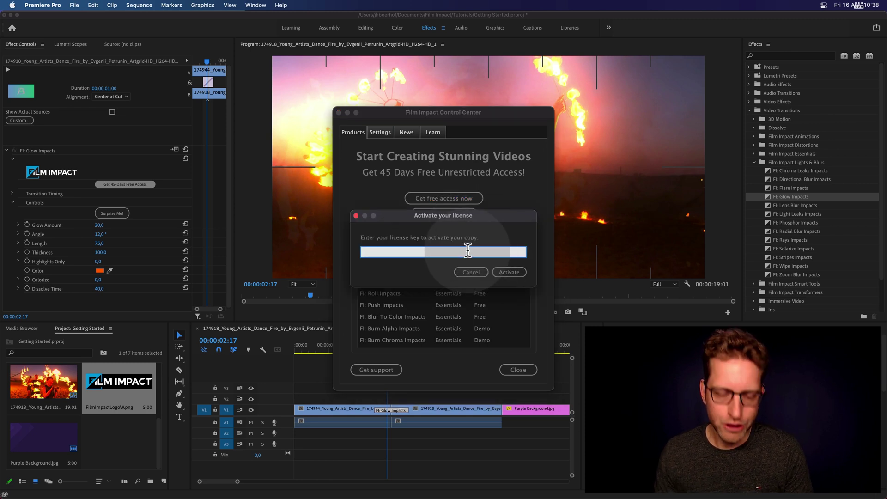
{"action": "key", "text": "super+v"}
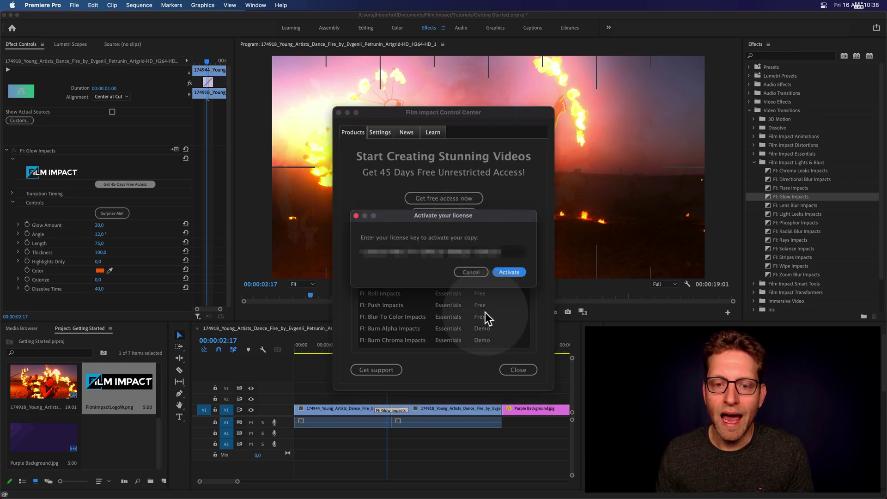
{"action": "left_click", "coordinate": [508, 272]}
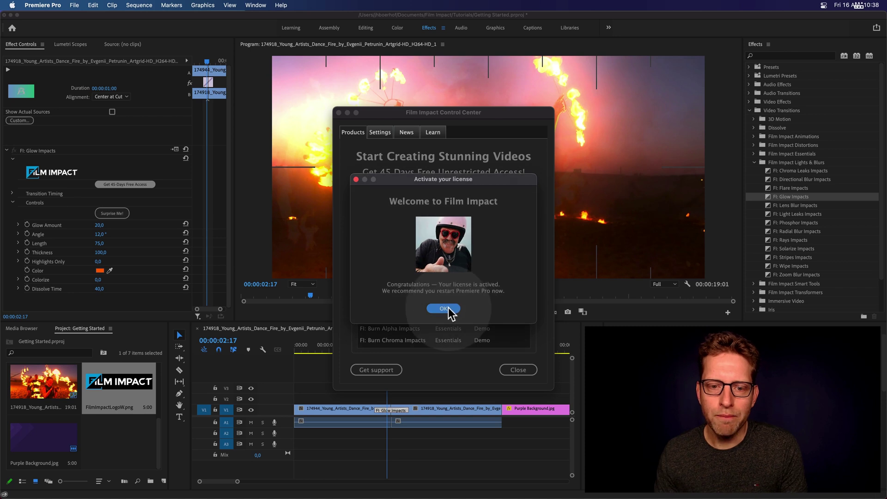
{"action": "left_click", "coordinate": [444, 308]}
{"action": "left_click", "coordinate": [518, 370]}
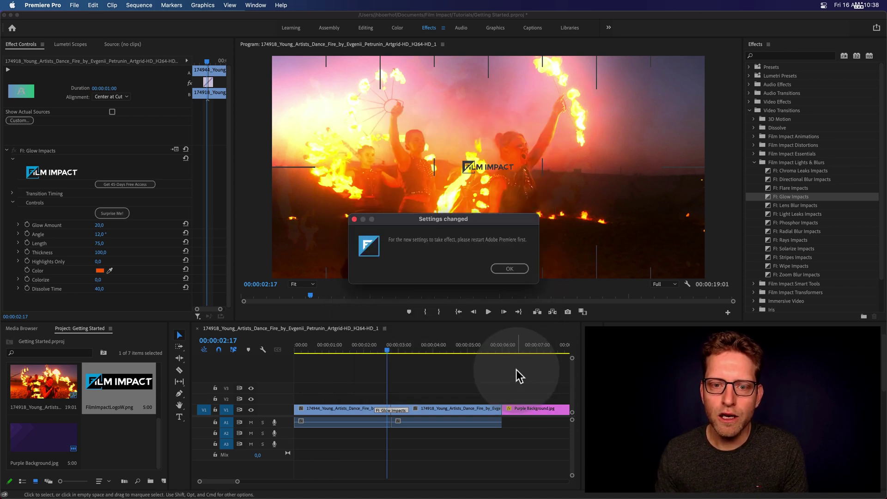
{"action": "left_click", "coordinate": [510, 266]}
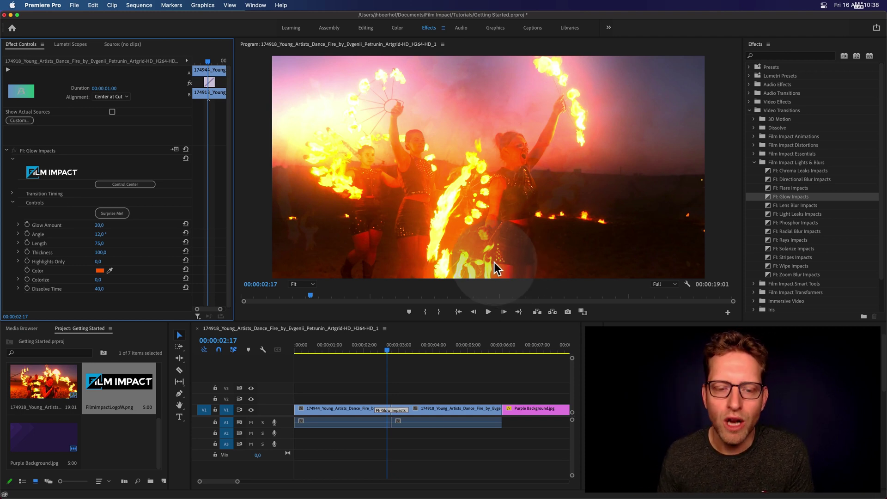
Step: Play the Glow Impacts transition twice and park the playhead within it at 00:00:02:19
{"action": "left_click", "coordinate": [368, 347]}
{"action": "key", "text": "space"}
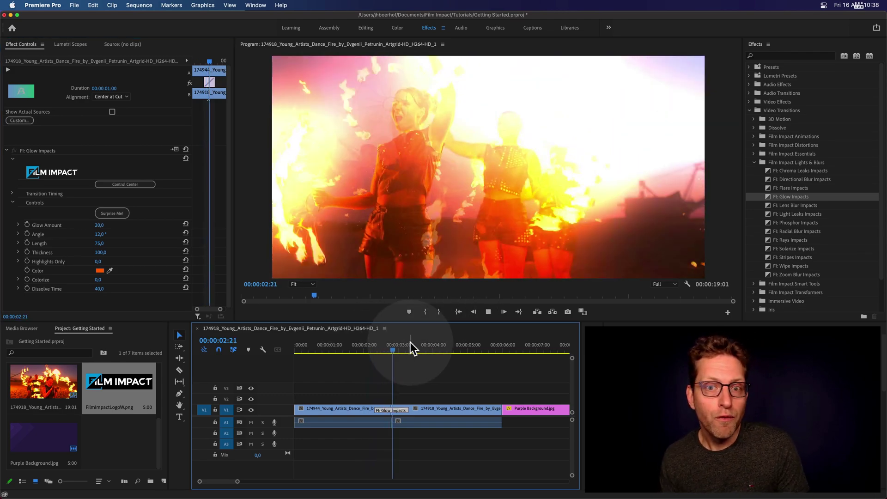
{"action": "key", "text": "space"}
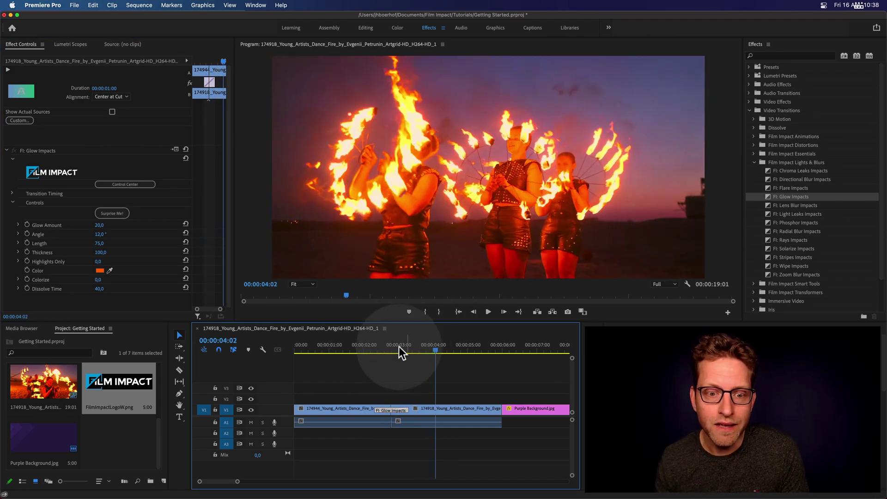
{"action": "left_click", "coordinate": [370, 350]}
{"action": "key", "text": "space"}
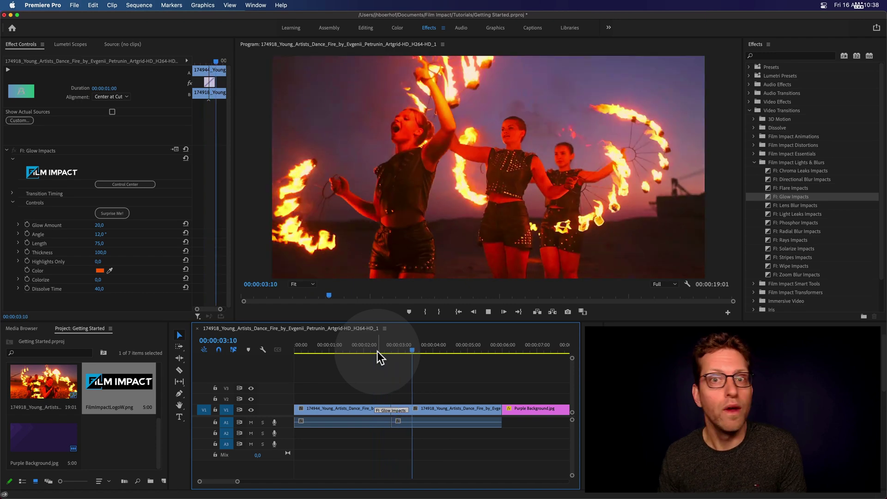
{"action": "left_click", "coordinate": [387, 349]}
{"action": "left_click_drag", "start_coordinate": [386, 349], "coordinate": [390, 347]}
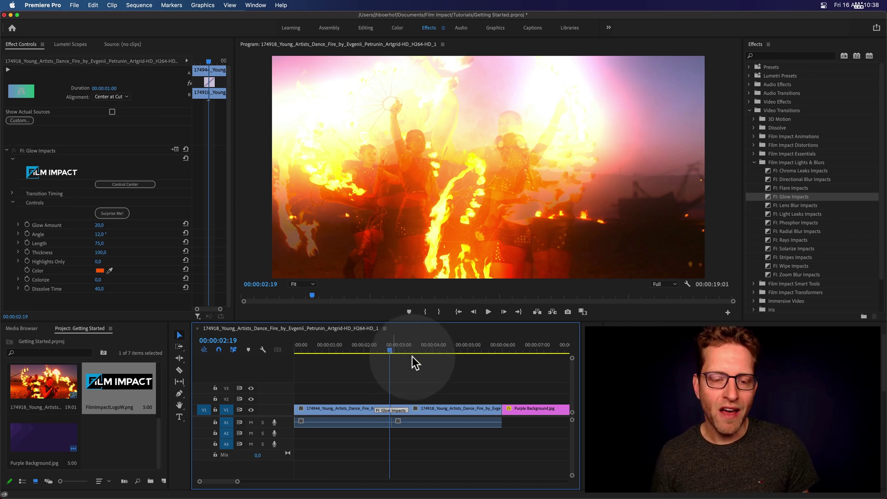
Step: Select the Glow Impacts transition and randomize its settings several times with Surprise Me to get a new look
{"action": "left_click", "coordinate": [396, 398]}
{"action": "left_click", "coordinate": [397, 409]}
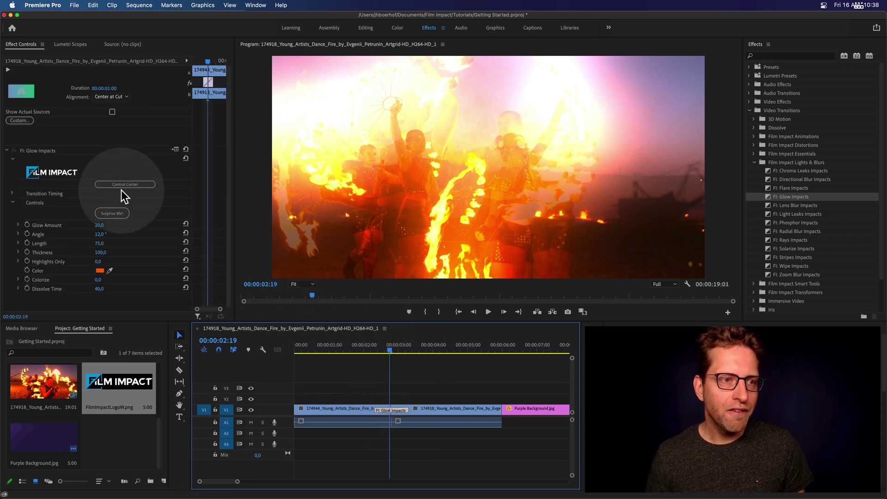
{"action": "left_click", "coordinate": [114, 213]}
{"action": "left_click", "coordinate": [115, 216]}
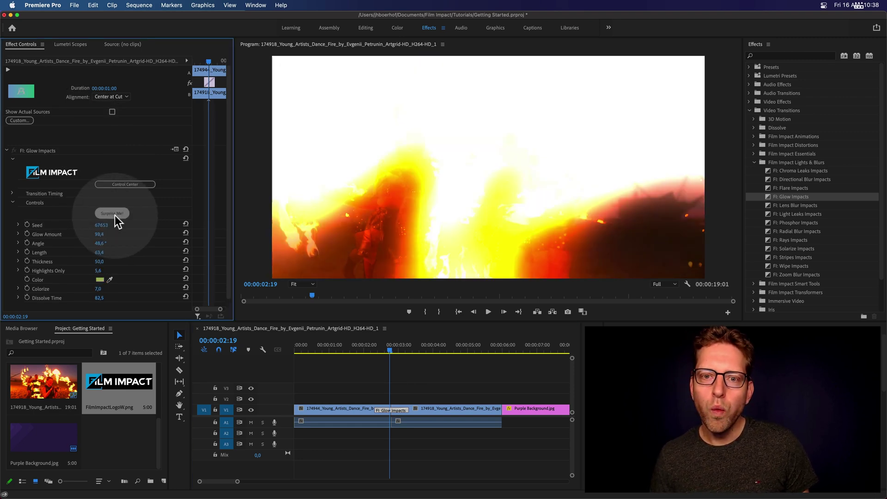
{"action": "left_click", "coordinate": [115, 215]}
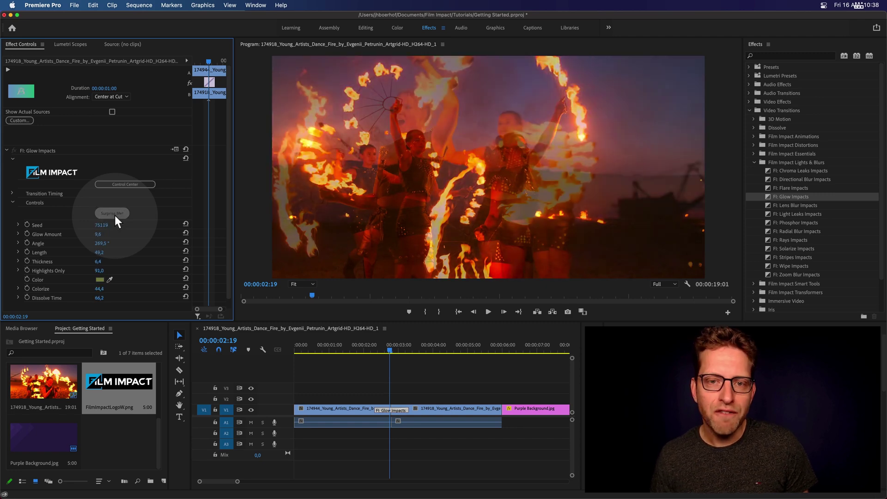
{"action": "left_click", "coordinate": [115, 215]}
{"action": "left_click", "coordinate": [115, 215]}
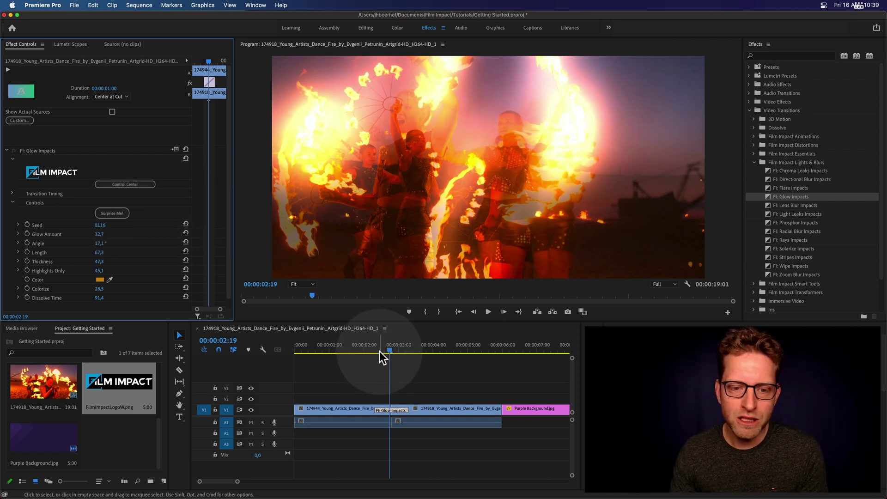
Step: Set the Glow Impacts color to the reddish orange CF5D0F and play back the transition
{"action": "mouse_move", "coordinate": [379, 351]}
{"action": "left_mouse_down"}
{"action": "mouse_move", "coordinate": [403, 309]}
{"action": "mouse_move", "coordinate": [409, 338]}
{"action": "mouse_move", "coordinate": [383, 348]}
{"action": "mouse_move", "coordinate": [391, 349]}
{"action": "left_mouse_up"}
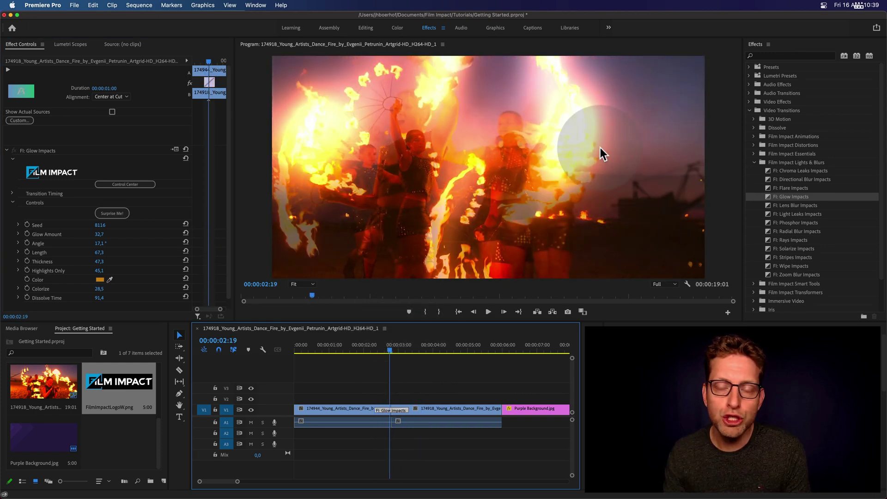
{"action": "left_click", "coordinate": [100, 281]}
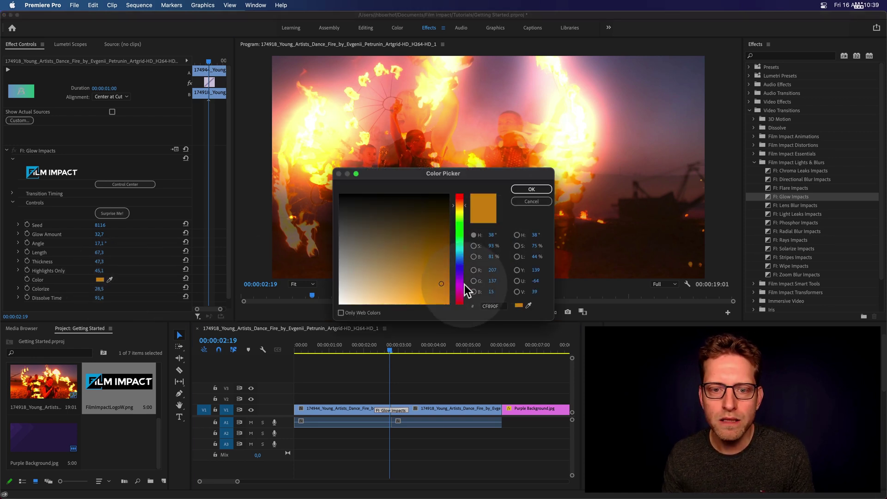
{"action": "left_click_drag", "start_coordinate": [462, 205], "coordinate": [462, 200]}
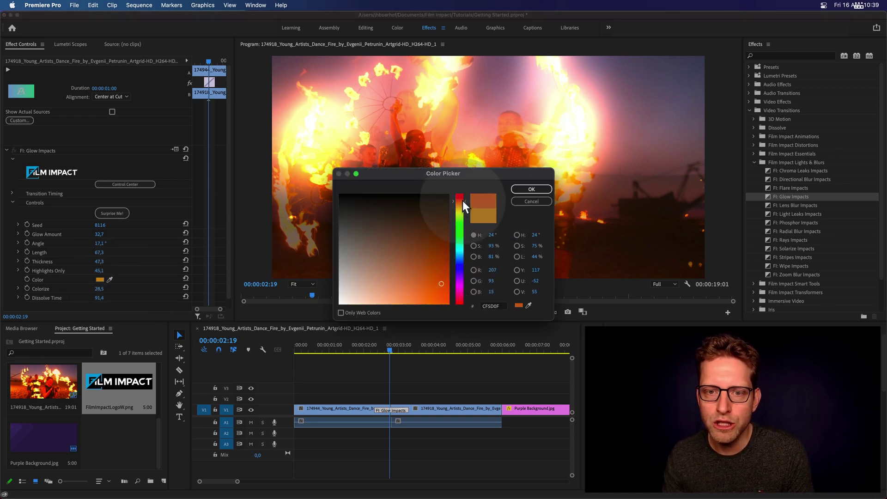
{"action": "left_click", "coordinate": [538, 188]}
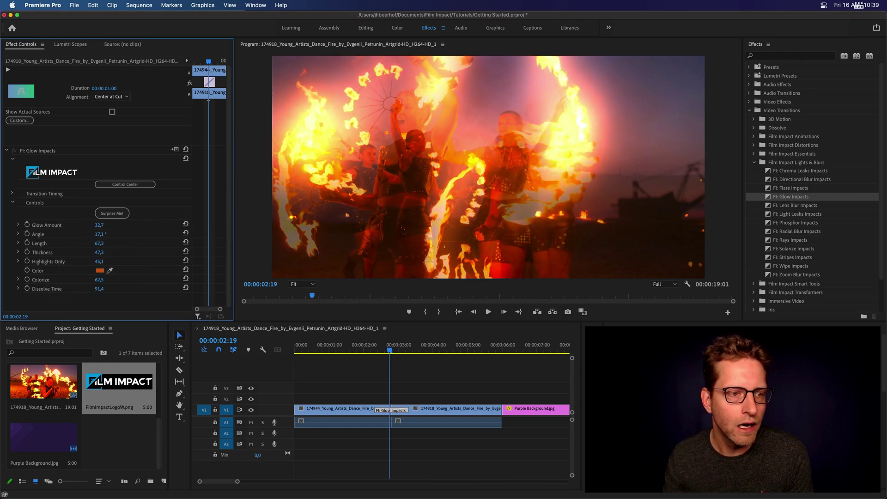
{"action": "left_click", "coordinate": [377, 347]}
{"action": "key", "text": "space"}
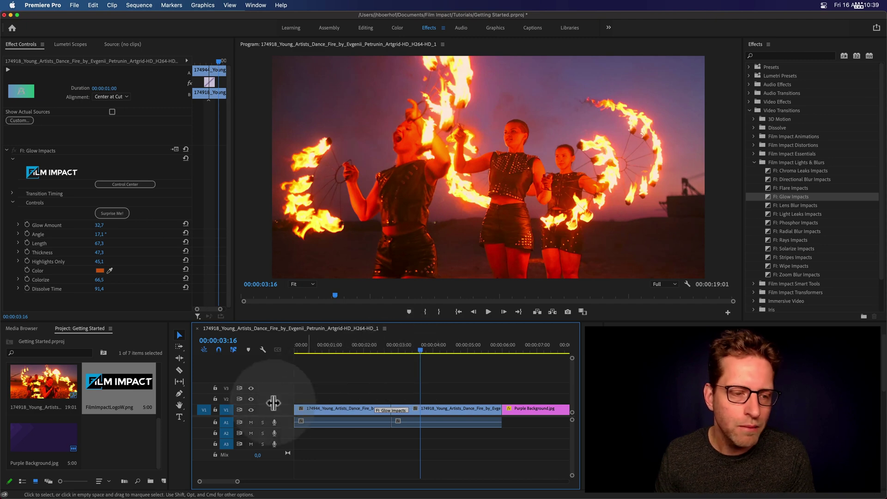
Step: Place FilmImpactLogoW.png on track V2 directly above the Purple Background.jpg clip and move the playhead to 00:00:06:12
{"action": "left_click", "coordinate": [135, 434]}
{"action": "left_click_drag", "start_coordinate": [132, 390], "coordinate": [504, 400]}
{"action": "left_click_drag", "start_coordinate": [507, 346], "coordinate": [518, 344]}
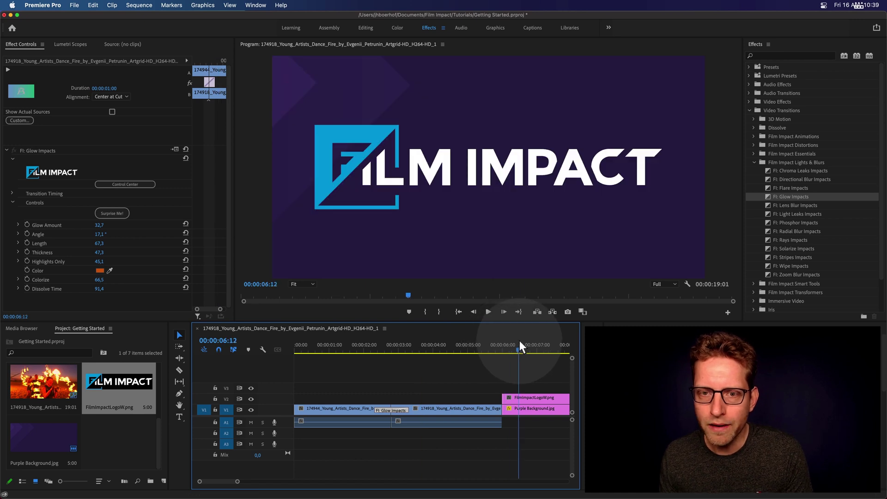
Step: Scale the FilmImpactLogoW.png clip on track V2 to 50
{"action": "left_click", "coordinate": [524, 398]}
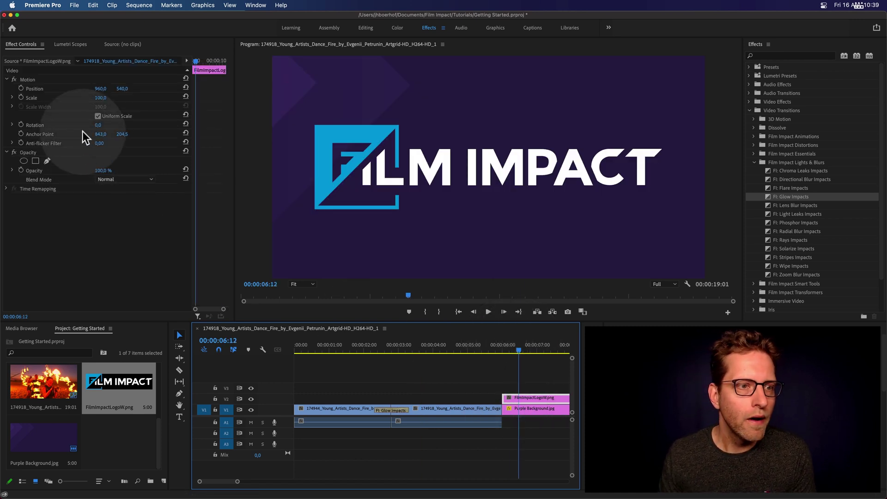
{"action": "left_click", "coordinate": [103, 97]}
{"action": "type", "text": "50"}
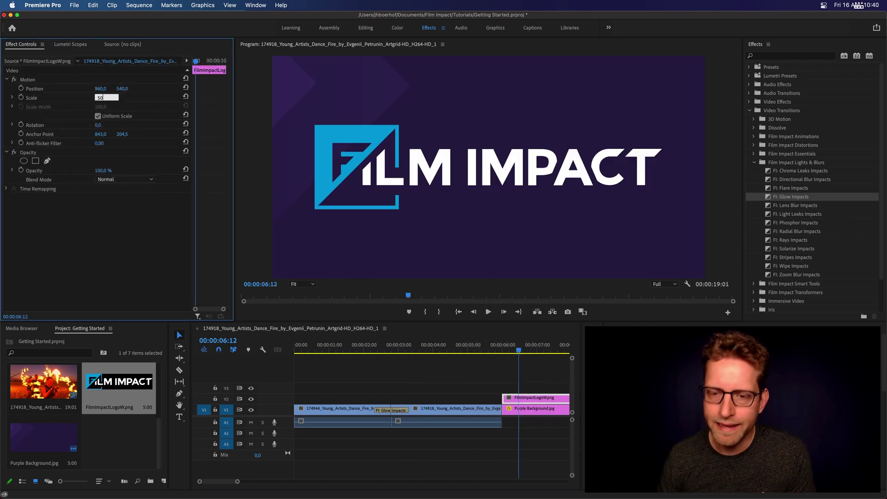
{"action": "key", "text": "Return"}
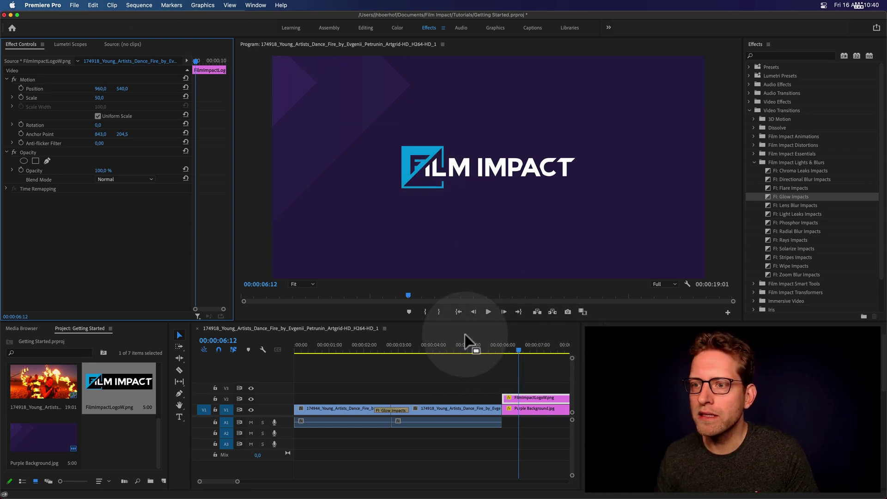
Step: Apply FI: Flip Motion Impacts to the start of the FilmImpactLogoW.png clip on track V2 and play back the transition
{"action": "left_click", "coordinate": [753, 137]}
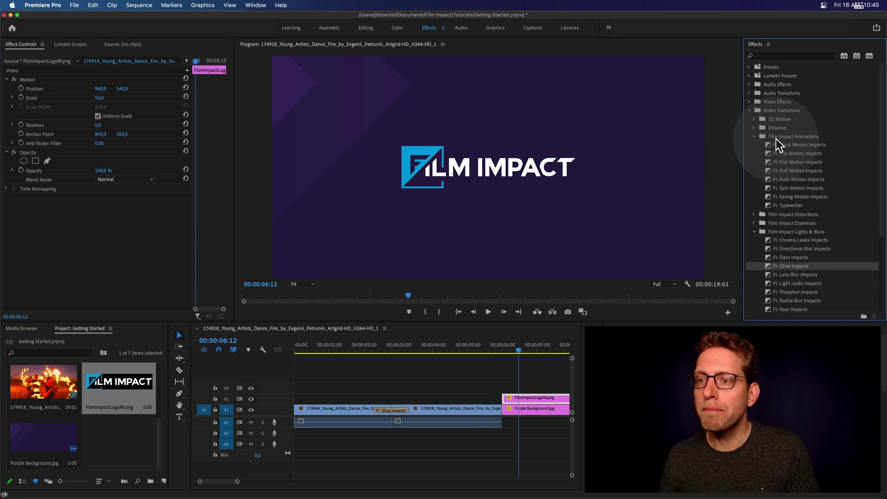
{"action": "left_click", "coordinate": [803, 154]}
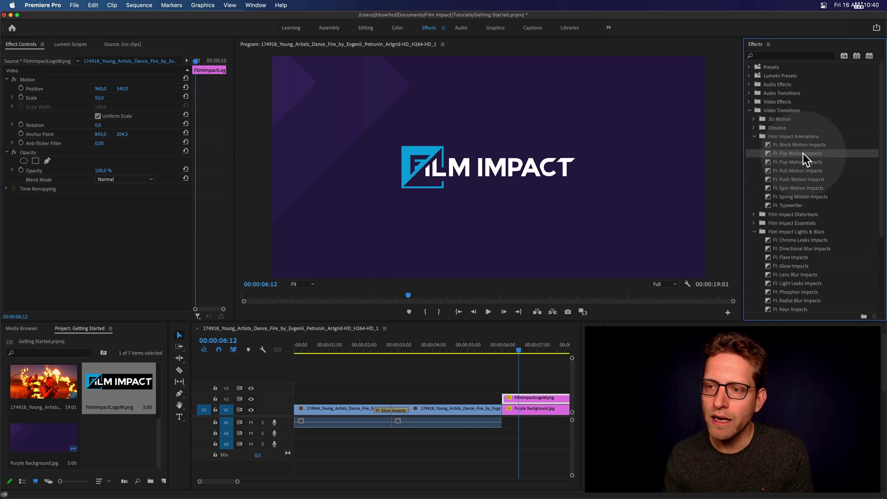
{"action": "left_click_drag", "start_coordinate": [804, 155], "coordinate": [505, 403]}
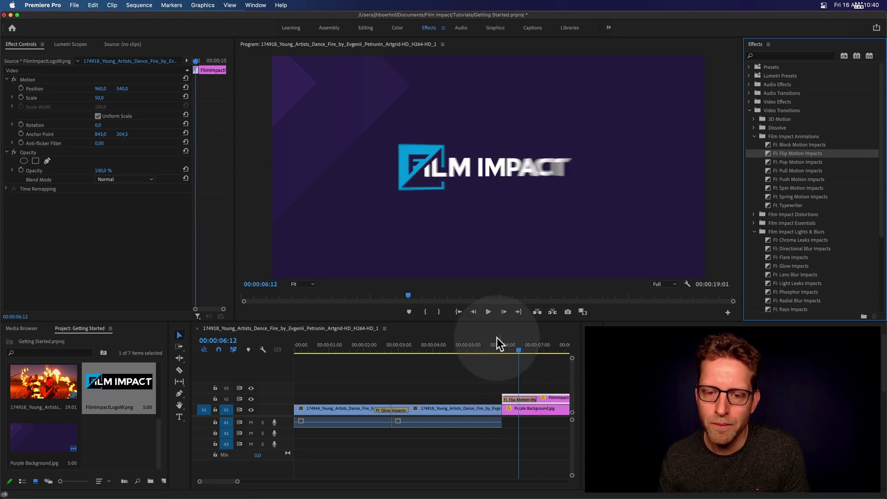
{"action": "left_click", "coordinate": [500, 348]}
{"action": "key", "text": "space"}
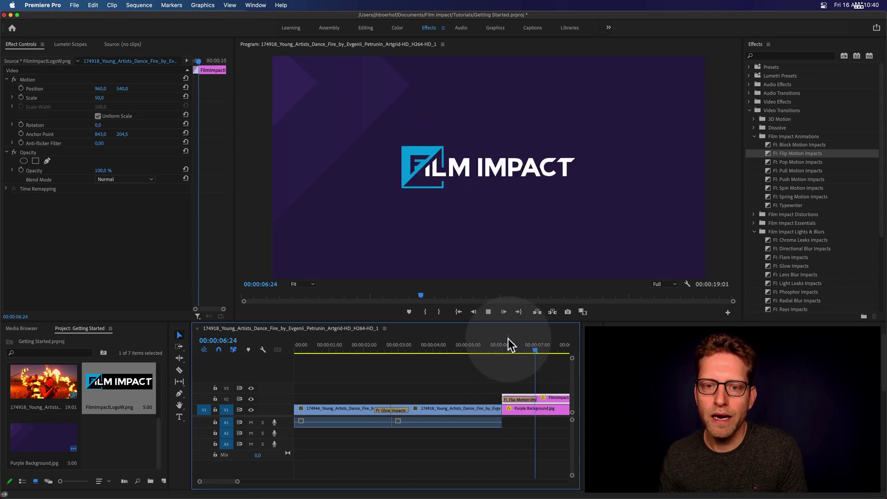
Step: Lengthen the Flip Motion Impacts transition on the logo clip to a duration of 00:00:01:16 and play it back
{"action": "left_click_drag", "start_coordinate": [516, 348], "coordinate": [542, 350]}
{"action": "left_click_drag", "start_coordinate": [536, 398], "coordinate": [568, 399]}
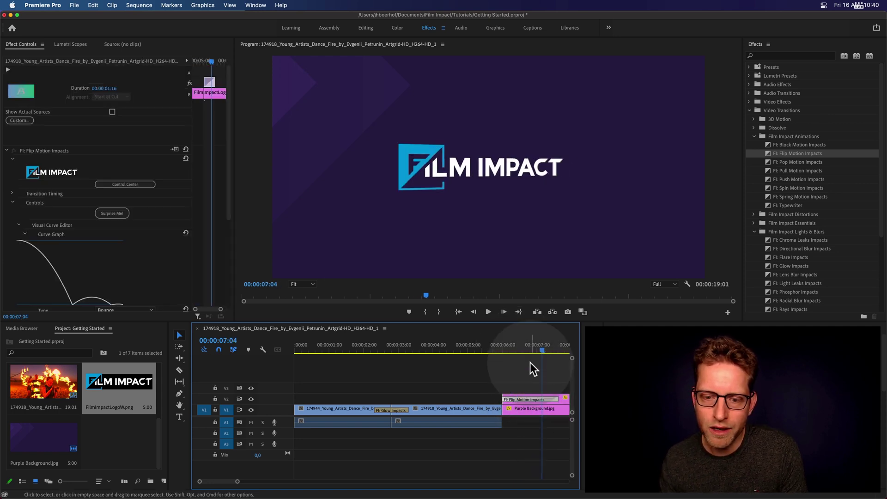
{"action": "left_click", "coordinate": [504, 347]}
{"action": "key", "text": "space"}
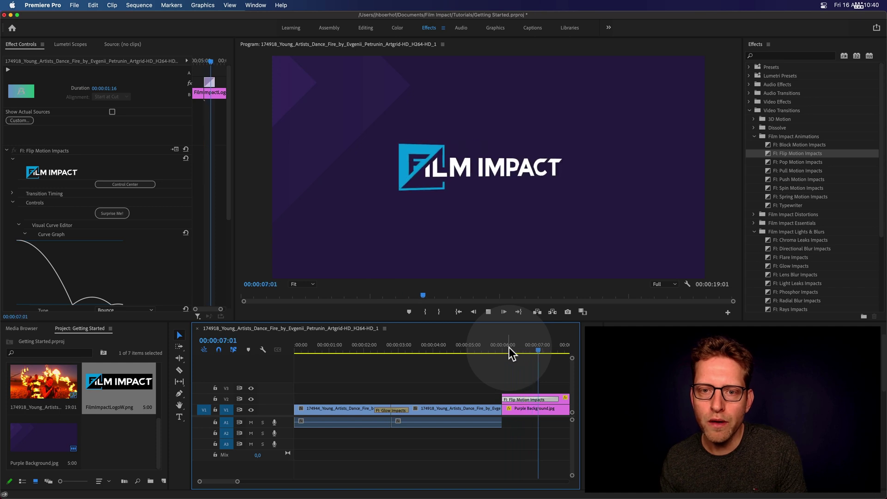
Step: Try an angle of 342° for the Flip Motion Impacts transition with the playhead at 00:00:06:18, and reset the angle
{"action": "left_click_drag", "start_coordinate": [508, 347], "coordinate": [527, 348]}
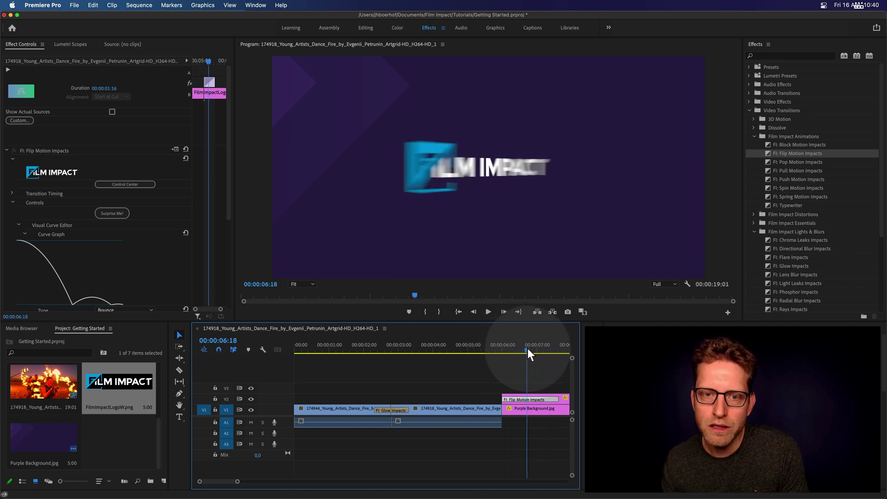
{"action": "left_click", "coordinate": [422, 149]}
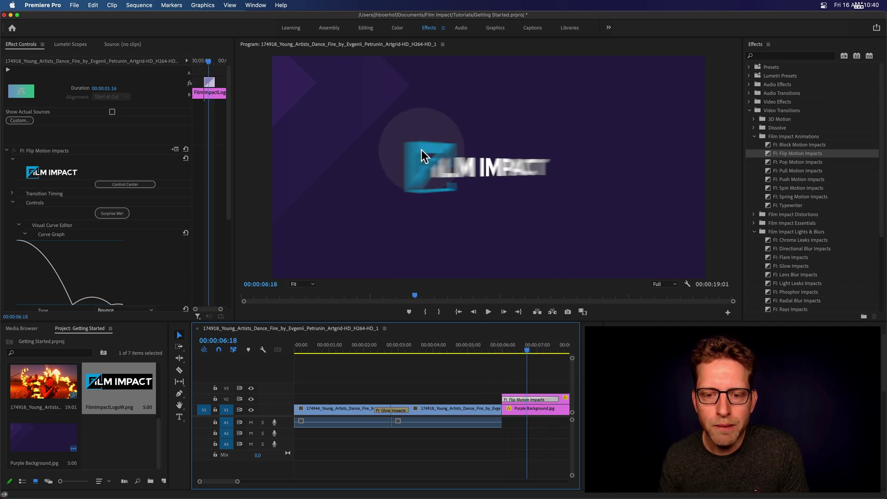
{"action": "scroll", "coordinate": [217, 189], "scroll_direction": "down", "scroll_amount": 5}
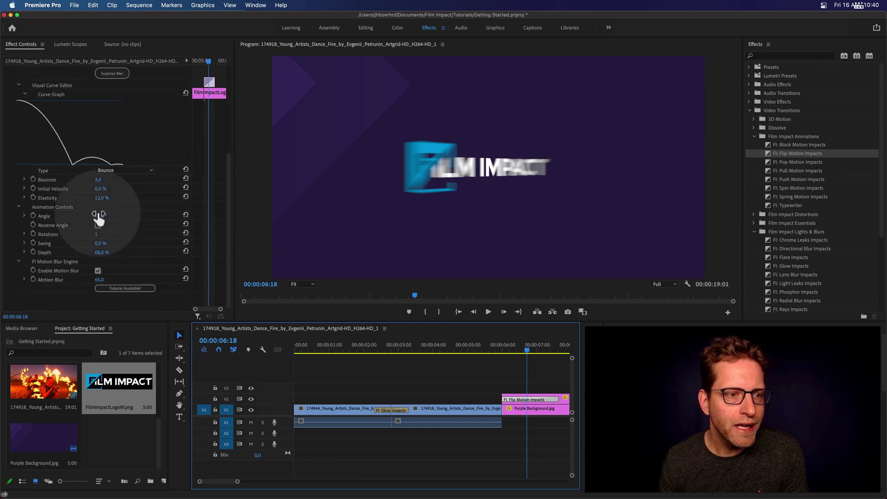
{"action": "left_click_drag", "start_coordinate": [99, 216], "coordinate": [216, 216]}
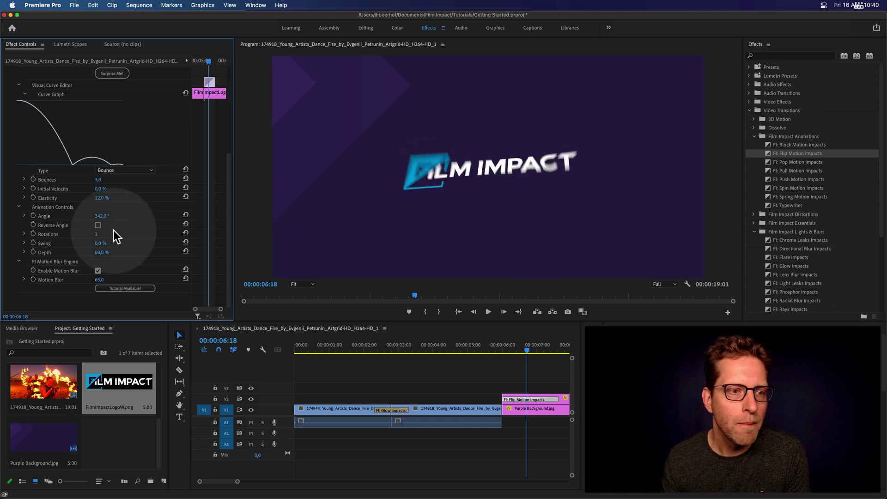
{"action": "left_click", "coordinate": [185, 214]}
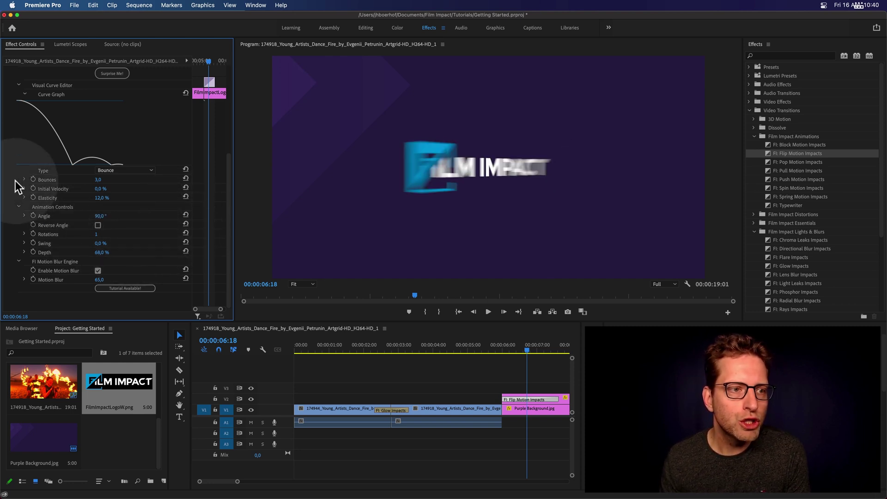
Step: Set the Flip Motion Impacts curve type to Overshoot and play back the logo transition
{"action": "scroll", "coordinate": [16, 184], "scroll_direction": "up", "scroll_amount": 5}
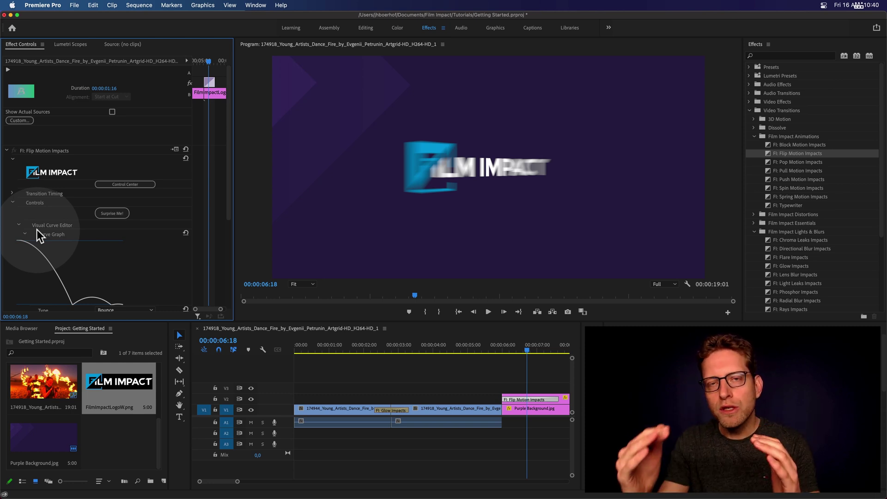
{"action": "scroll", "coordinate": [37, 229], "scroll_direction": "down", "scroll_amount": 3}
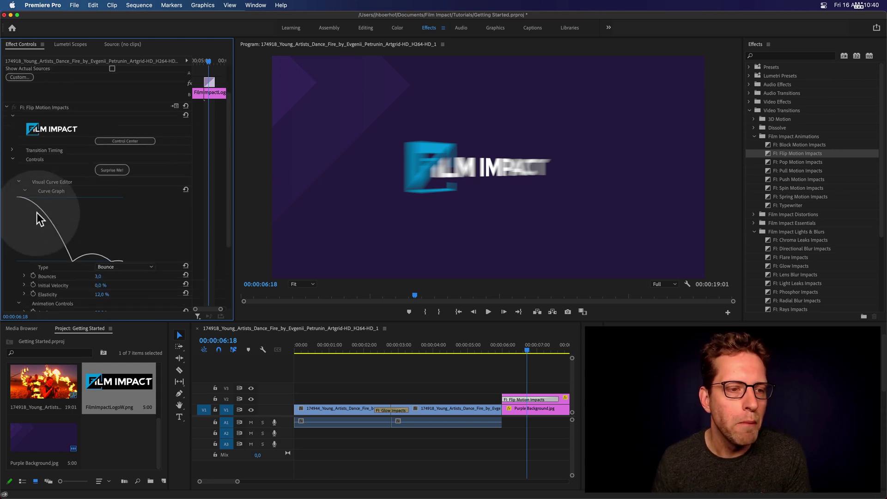
{"action": "left_click", "coordinate": [134, 231]}
{"action": "left_click", "coordinate": [124, 245]}
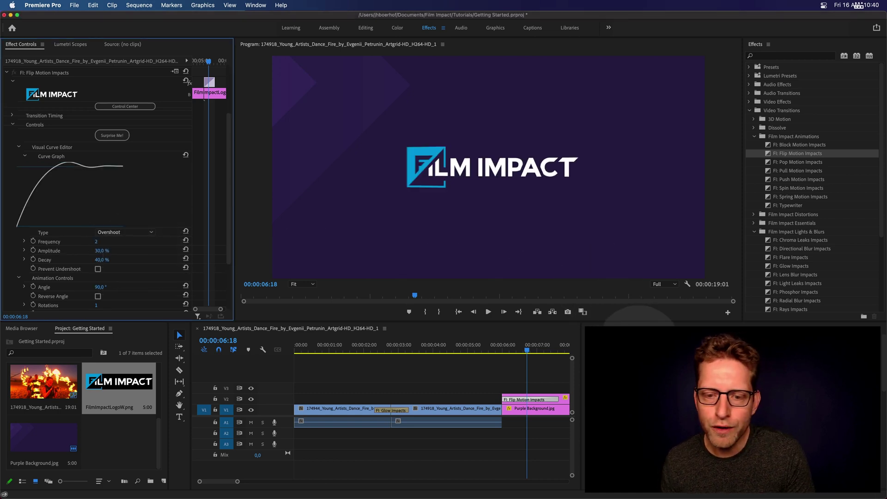
{"action": "left_click", "coordinate": [503, 345]}
{"action": "key", "text": "space"}
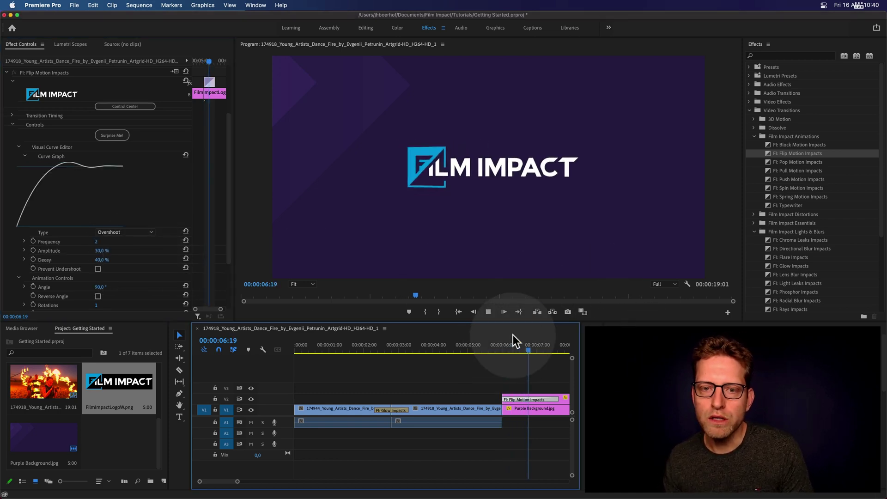
{"action": "key", "text": "space"}
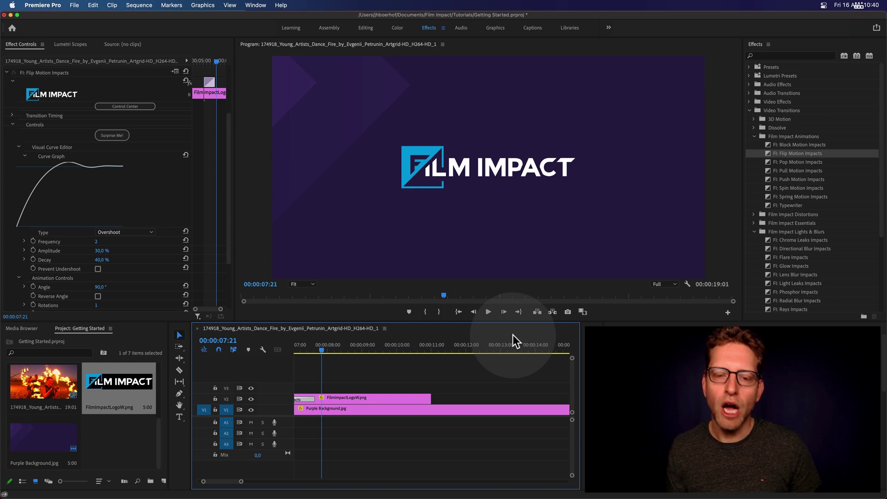
Step: Apply FI: Wipe Impacts at the cut between the second dance clip and Purple Background.jpg on track V1, and play it back
{"action": "key", "text": "minus"}
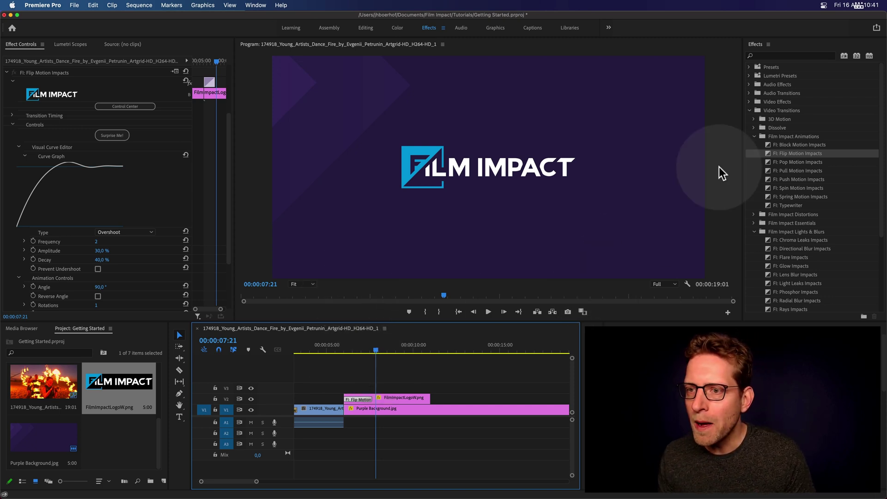
{"action": "left_click", "coordinate": [755, 136]}
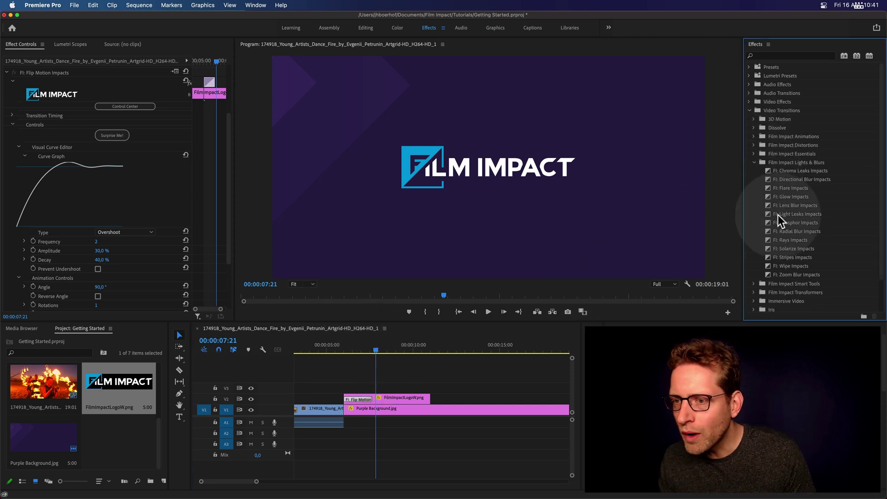
{"action": "left_click", "coordinate": [782, 266]}
{"action": "left_click_drag", "start_coordinate": [782, 265], "coordinate": [361, 409]}
{"action": "left_click", "coordinate": [321, 349]}
{"action": "key", "text": "space"}
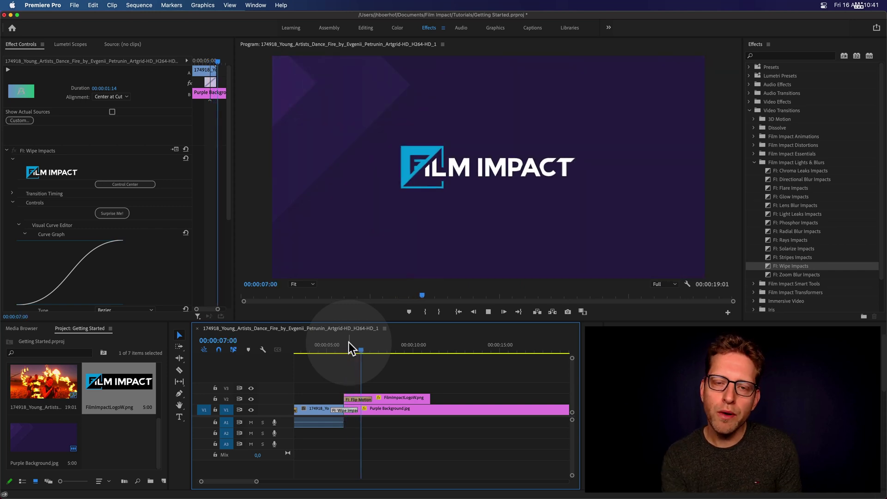
{"action": "key", "text": "space"}
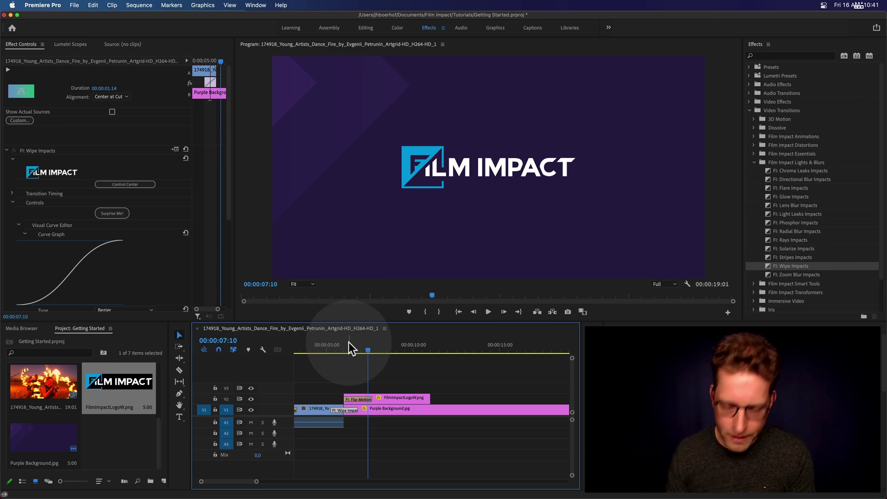
Step: Play back the sequence from 00:00:02:06 through the glow, wipe and logo flip transitions
{"action": "key", "text": "minus"}
{"action": "left_click", "coordinate": [314, 347]}
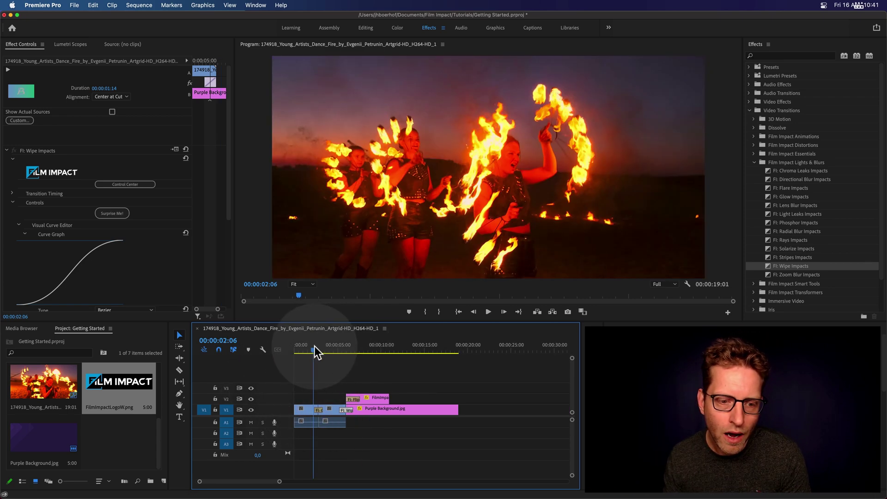
{"action": "key", "text": "space"}
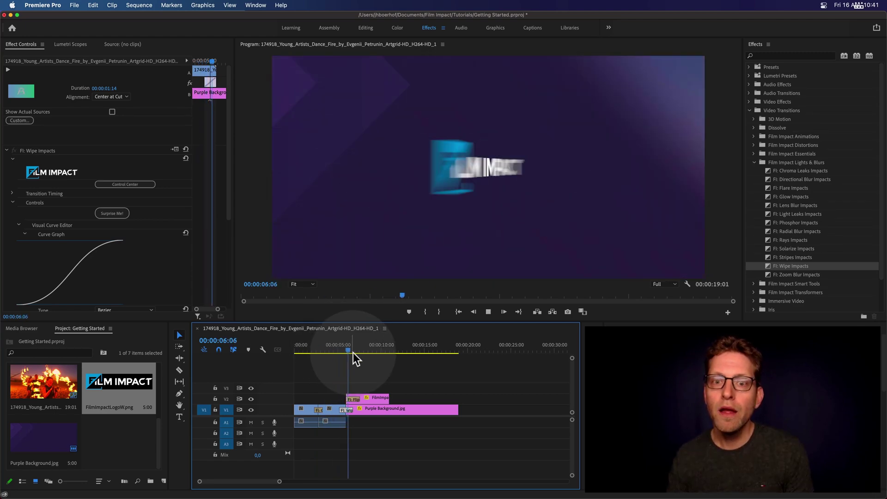
{"action": "key", "text": "space"}
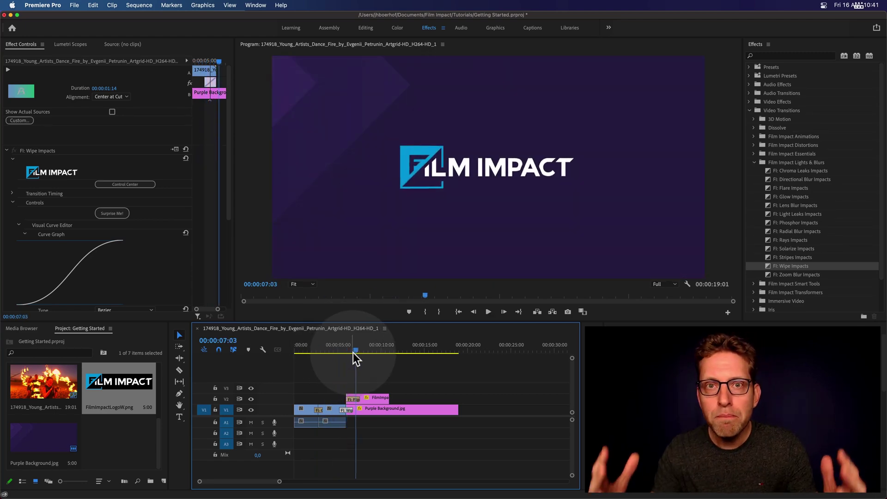
{"action": "mouse_move", "coordinate": [352, 353]}
{"action": "left_mouse_down"}
{"action": "mouse_move", "coordinate": [361, 350]}
{"action": "mouse_move", "coordinate": [347, 348]}
{"action": "mouse_move", "coordinate": [356, 346]}
{"action": "left_mouse_up"}
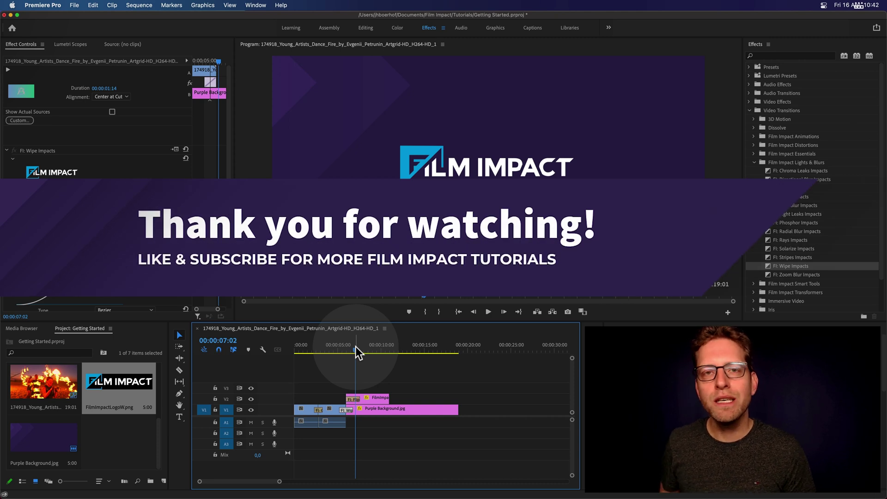
{"action": "mouse_move", "coordinate": [884, 101]}
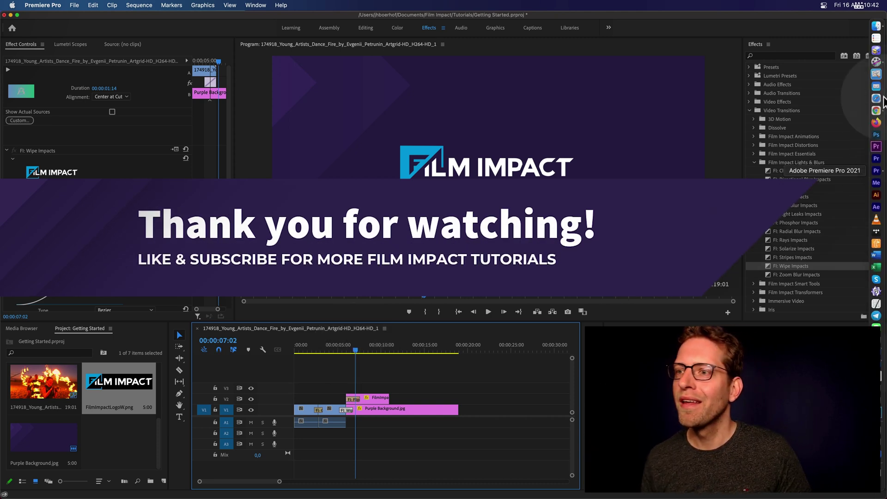